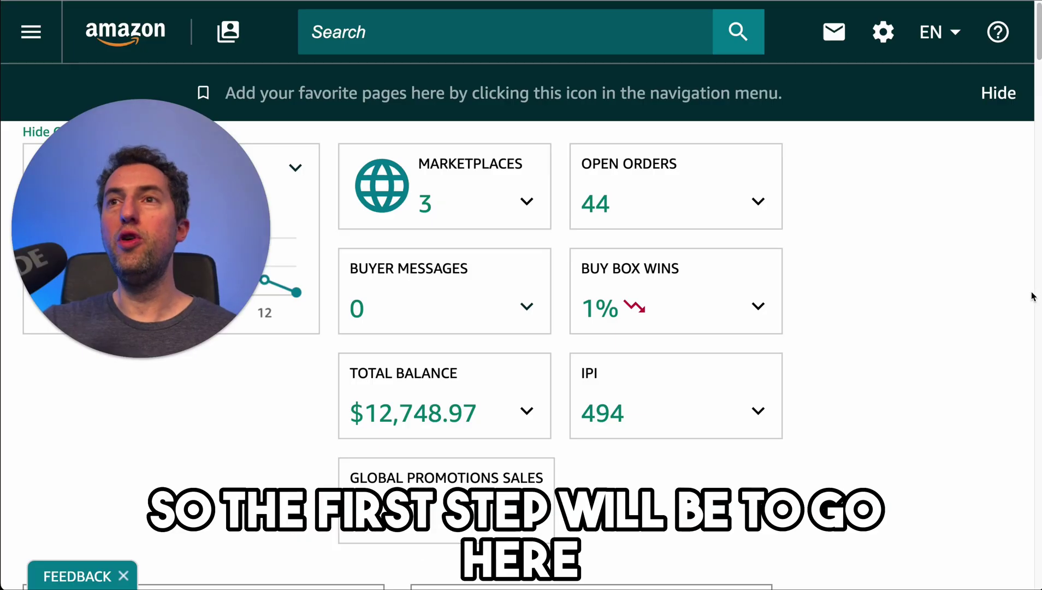
Mark up the Payment and Business Information areas of Seller Account Information, then scroll down
drag(876, 156, 899, 69)
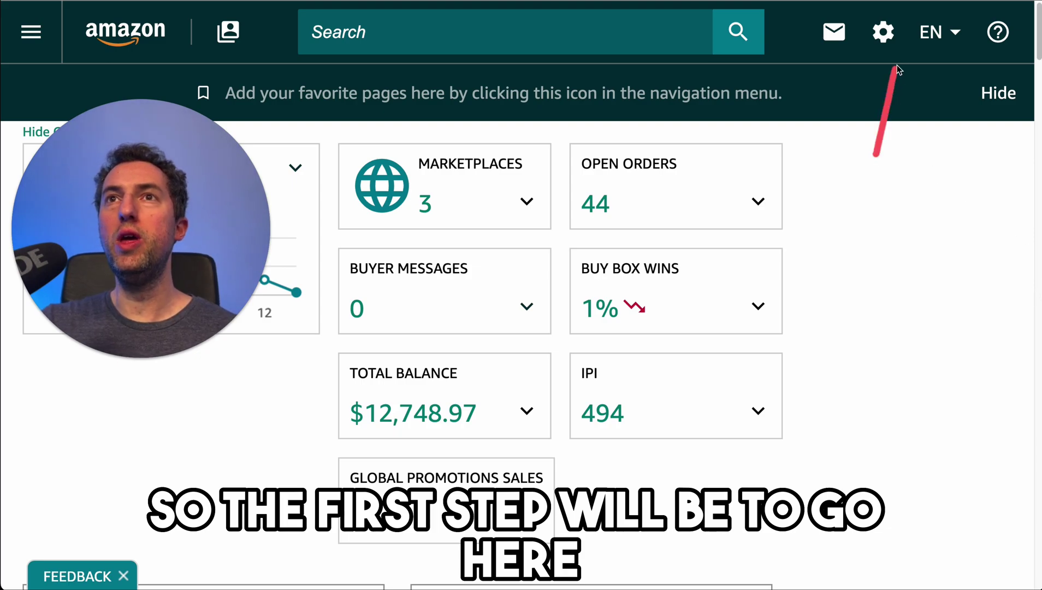
mouse_move(897, 30)
mouse_down()
mouse_move(854, 38)
mouse_move(899, 38)
mouse_up()
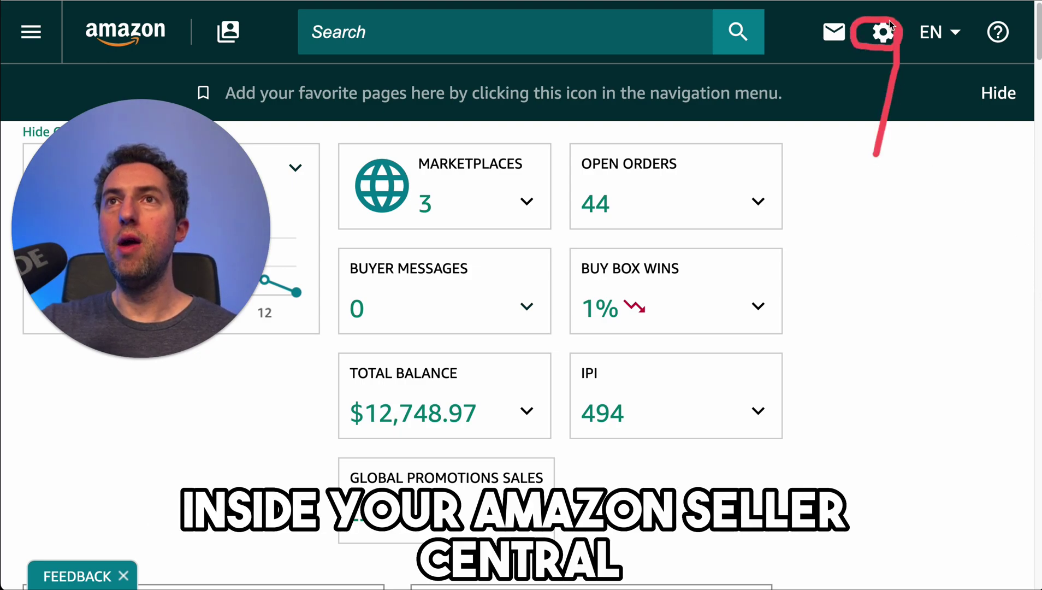
mouse_move(842, 215)
mouse_down()
mouse_move(866, 103)
mouse_move(854, 72)
mouse_move(892, 68)
mouse_move(858, 73)
mouse_up()
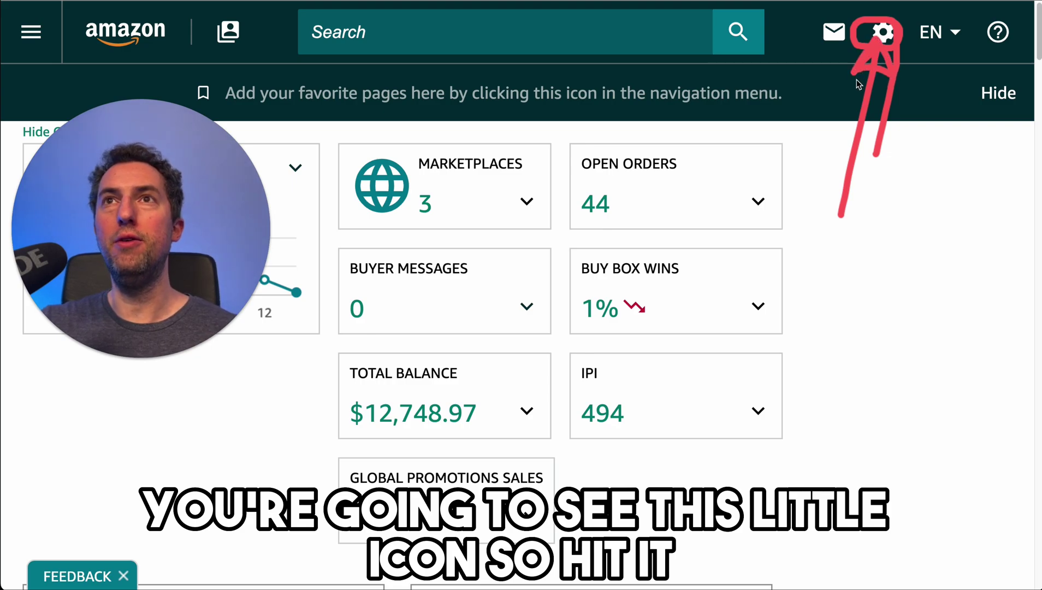
key(Escape)
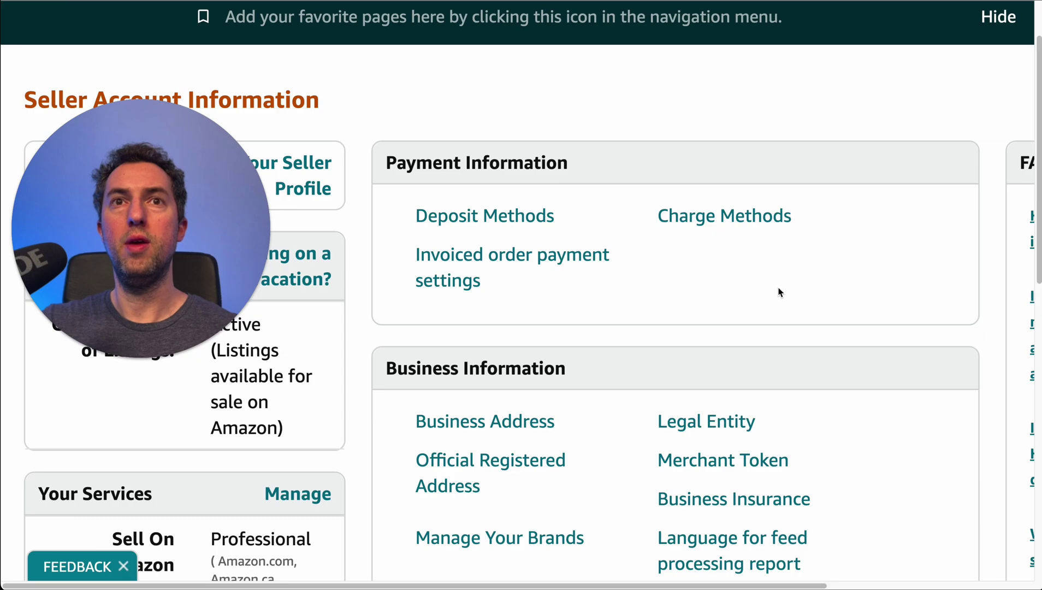
drag(780, 282, 754, 295)
mouse_move(704, 329)
mouse_down()
mouse_move(586, 405)
mouse_move(365, 381)
mouse_move(482, 440)
mouse_move(566, 411)
mouse_up()
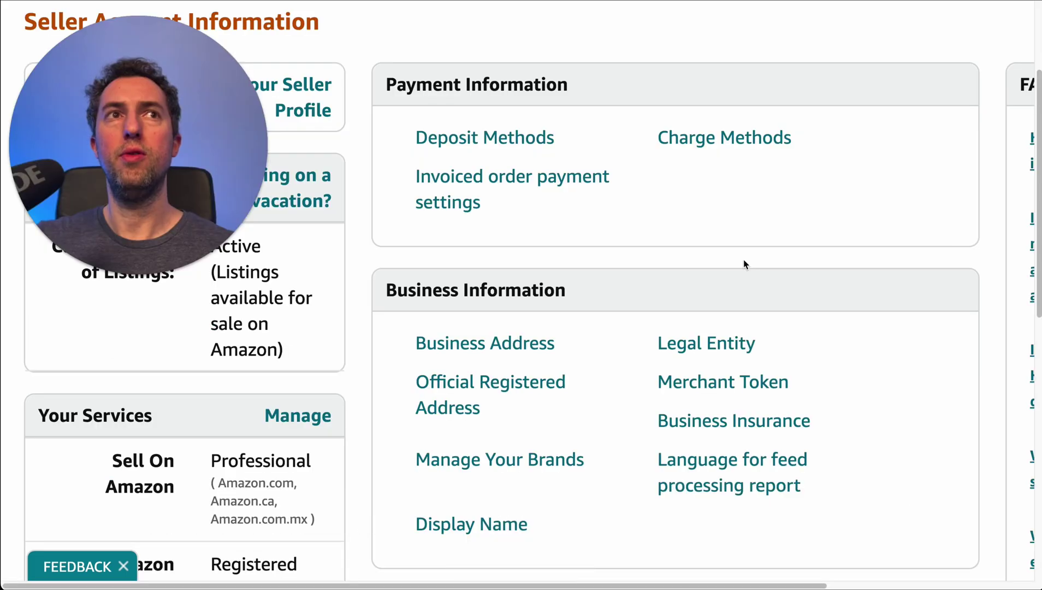
mouse_move(715, 238)
mouse_down()
mouse_move(533, 500)
mouse_move(408, 498)
mouse_move(571, 532)
mouse_up()
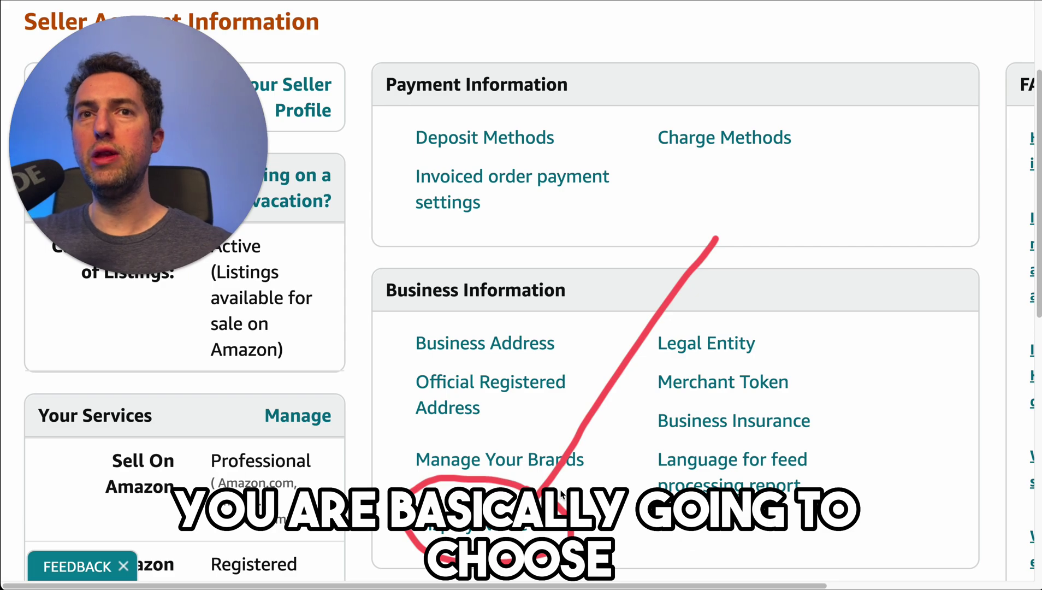
key(Escape)
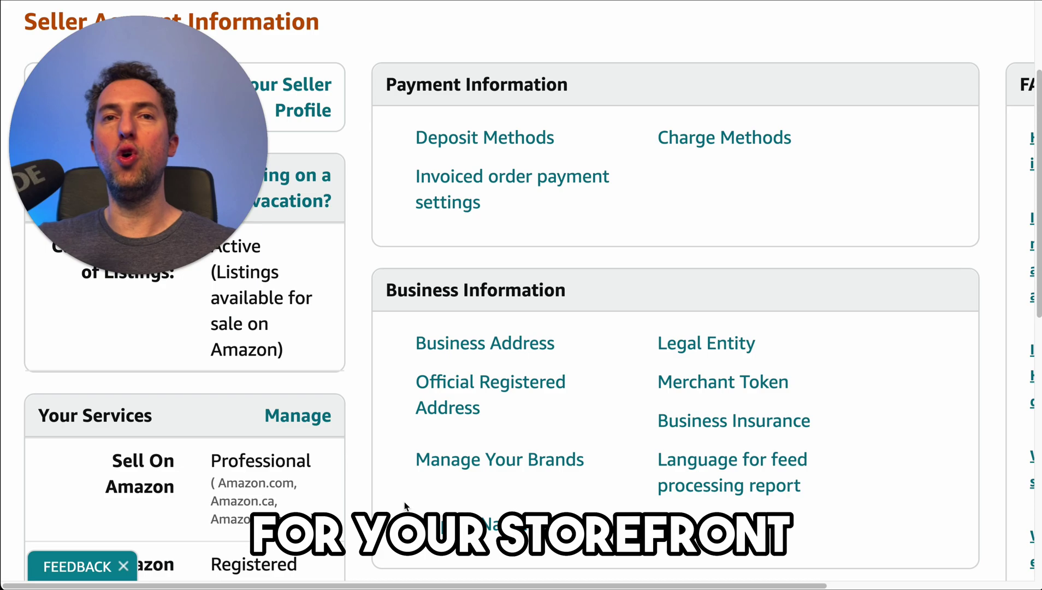
scroll(921, 83, down, 3)
mouse_move(920, 77)
mouse_down()
mouse_move(822, 137)
mouse_move(676, 129)
mouse_move(766, 185)
mouse_move(797, 159)
mouse_up()
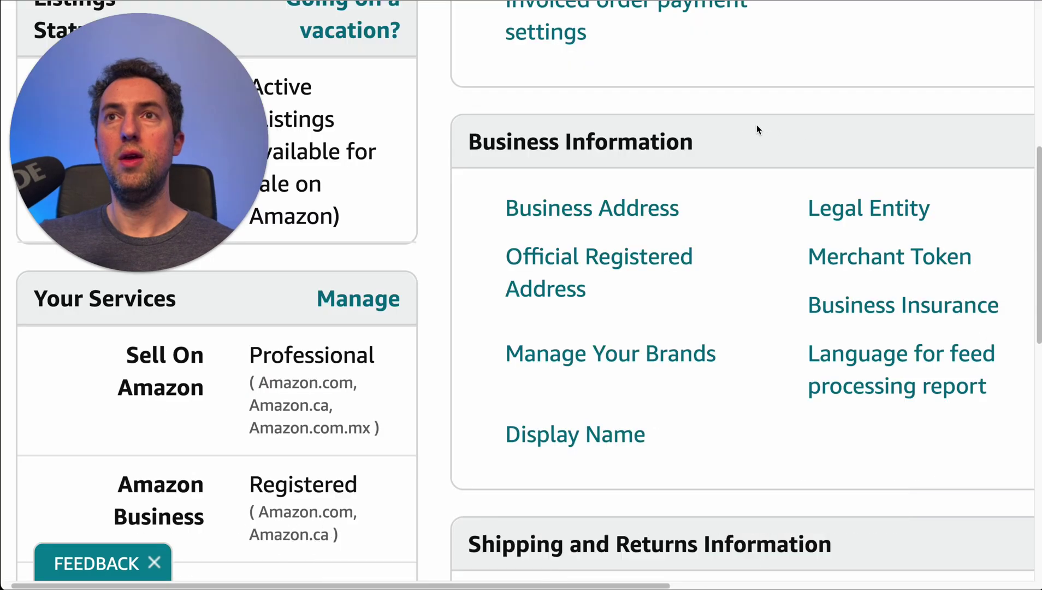
mouse_move(749, 146)
mouse_down()
mouse_move(775, 228)
mouse_move(819, 275)
mouse_move(999, 261)
mouse_move(784, 236)
mouse_up()
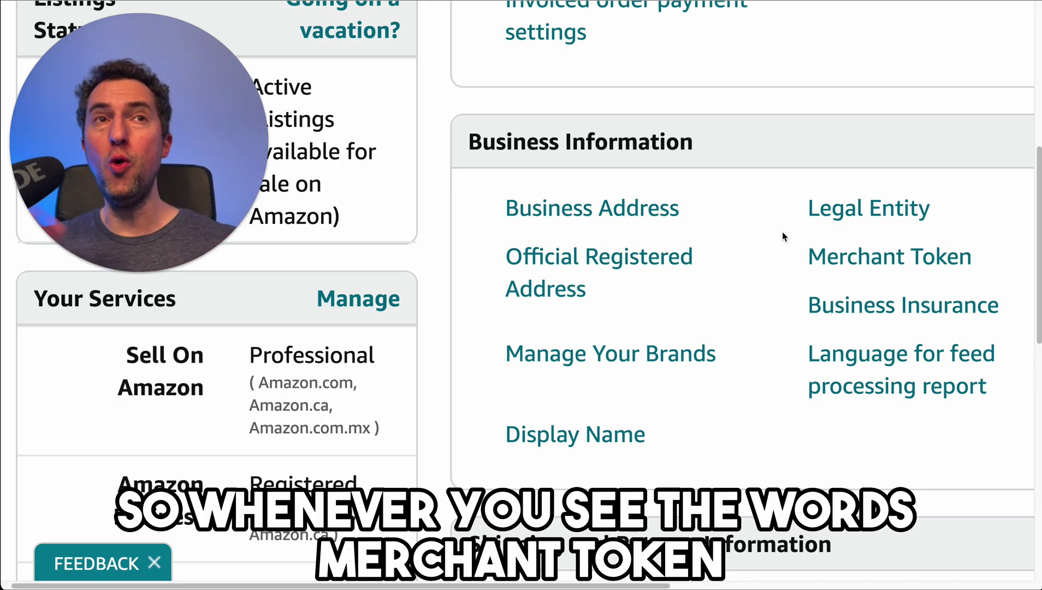
mouse_move(802, 221)
mouse_down()
mouse_move(789, 227)
mouse_move(836, 279)
mouse_move(978, 266)
mouse_move(785, 238)
mouse_up()
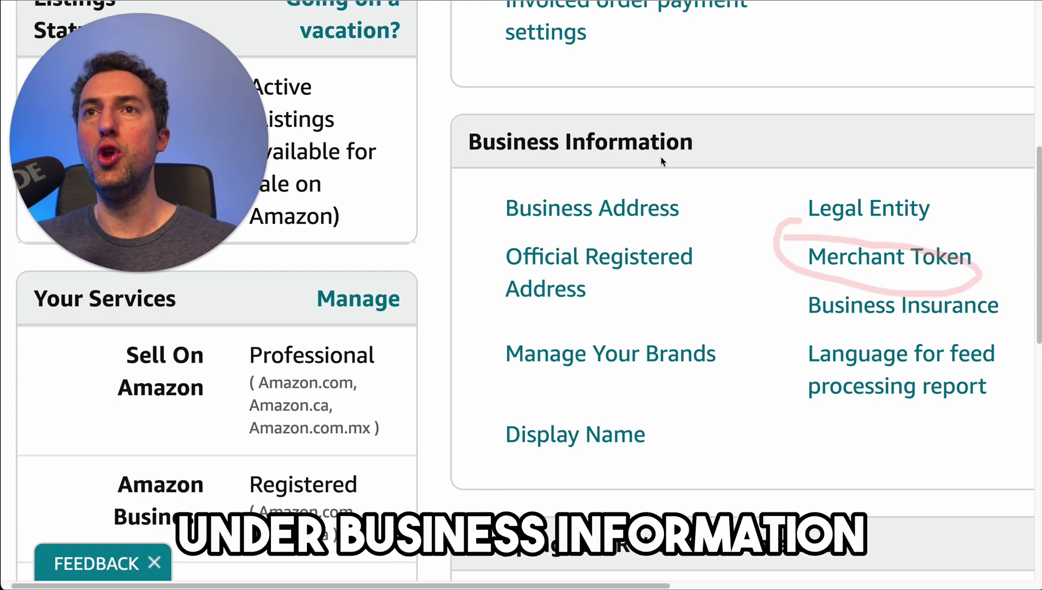
mouse_move(662, 175)
mouse_down()
mouse_move(786, 281)
mouse_move(802, 323)
mouse_move(1011, 334)
mouse_move(860, 284)
mouse_move(780, 284)
mouse_up()
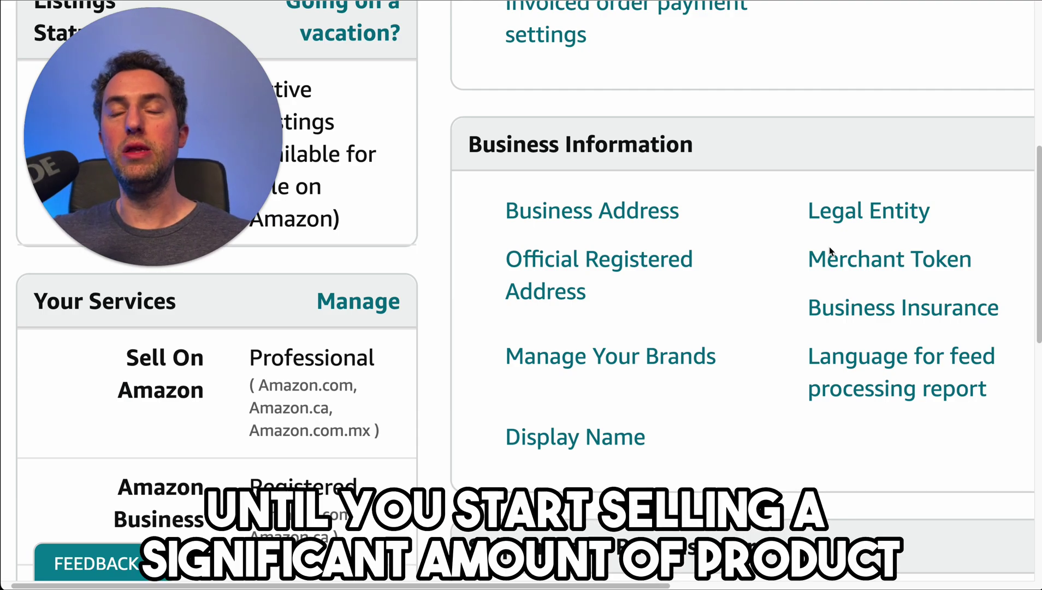
scroll(828, 247, down, 5)
mouse_move(701, 59)
mouse_down()
mouse_move(436, 103)
mouse_move(545, 258)
mouse_move(955, 344)
mouse_move(875, 70)
mouse_move(657, 76)
mouse_up()
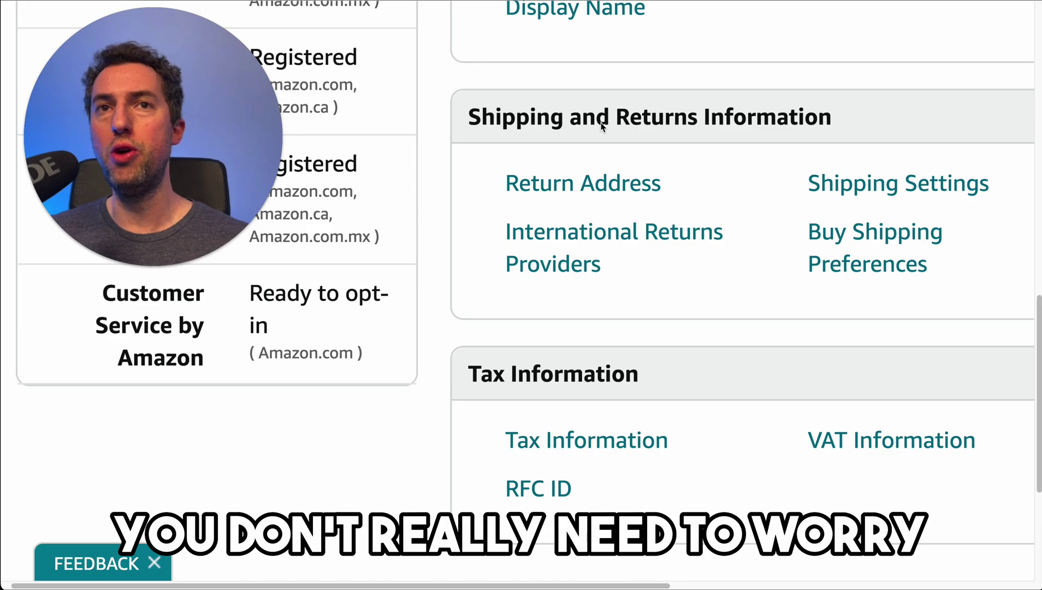
mouse_move(704, 366)
mouse_down()
mouse_move(466, 400)
mouse_move(643, 555)
mouse_move(974, 481)
mouse_move(790, 381)
mouse_move(689, 376)
mouse_up()
mouse_move(775, 488)
mouse_down()
mouse_move(834, 451)
mouse_move(822, 448)
mouse_move(857, 446)
mouse_move(833, 463)
mouse_up()
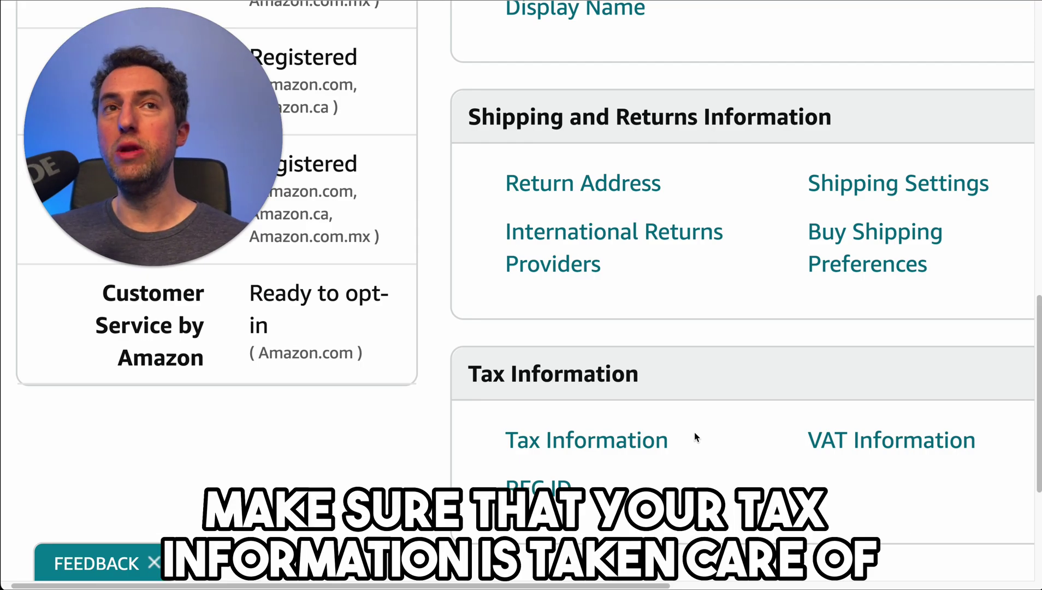
mouse_move(538, 358)
mouse_down()
mouse_move(437, 480)
mouse_move(946, 525)
mouse_move(681, 343)
mouse_up()
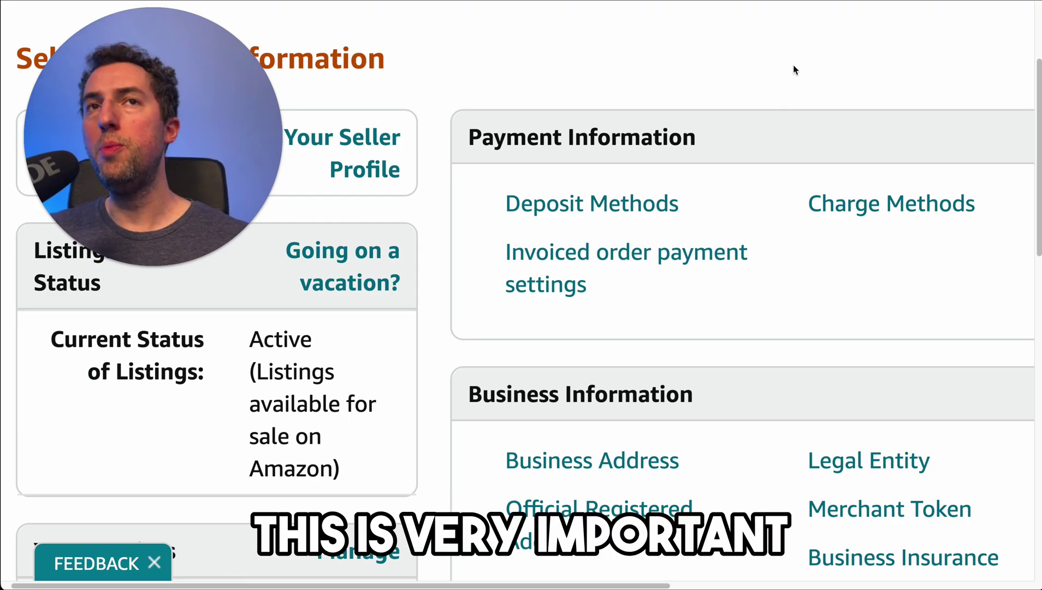
mouse_move(804, 59)
mouse_down()
mouse_move(669, 173)
mouse_move(655, 174)
mouse_move(685, 172)
mouse_up()
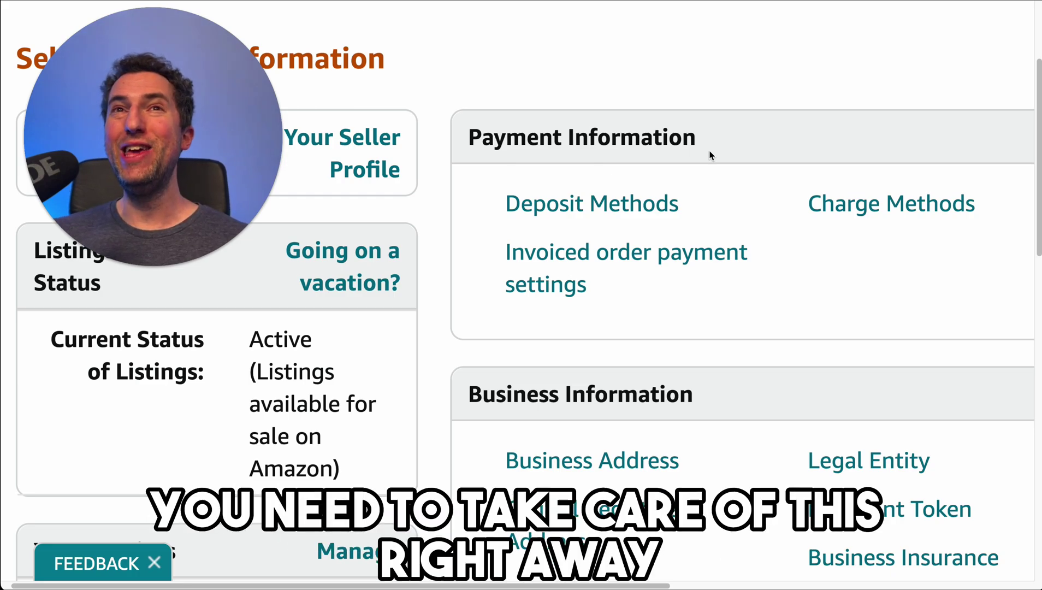
mouse_move(744, 139)
mouse_down()
mouse_move(653, 186)
mouse_move(683, 184)
mouse_up()
mouse_move(850, 69)
mouse_down()
mouse_move(879, 207)
mouse_move(885, 184)
mouse_up()
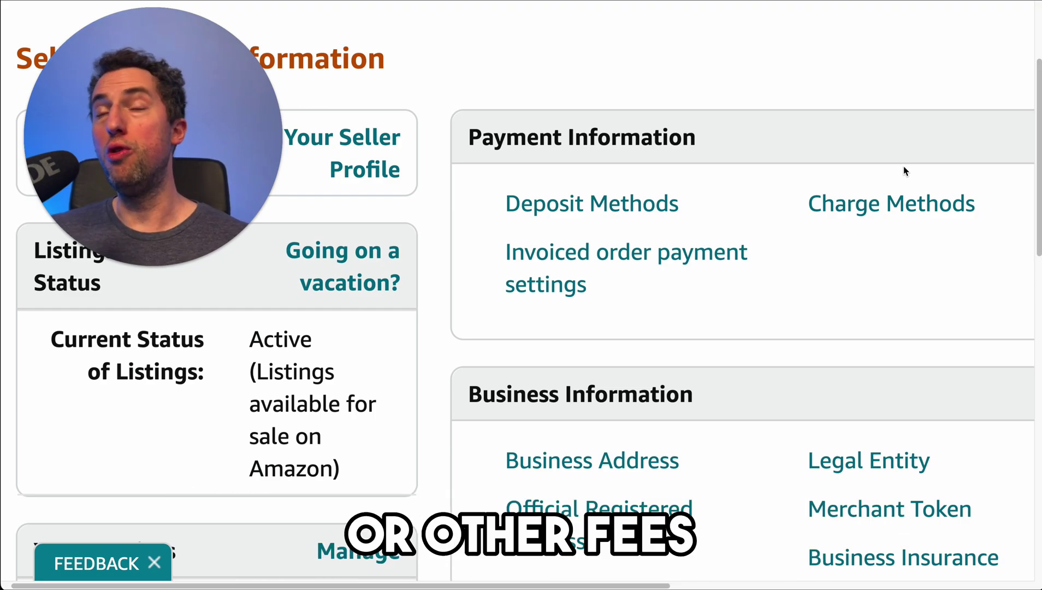
mouse_move(933, 99)
mouse_down()
mouse_move(905, 195)
mouse_move(912, 186)
mouse_up()
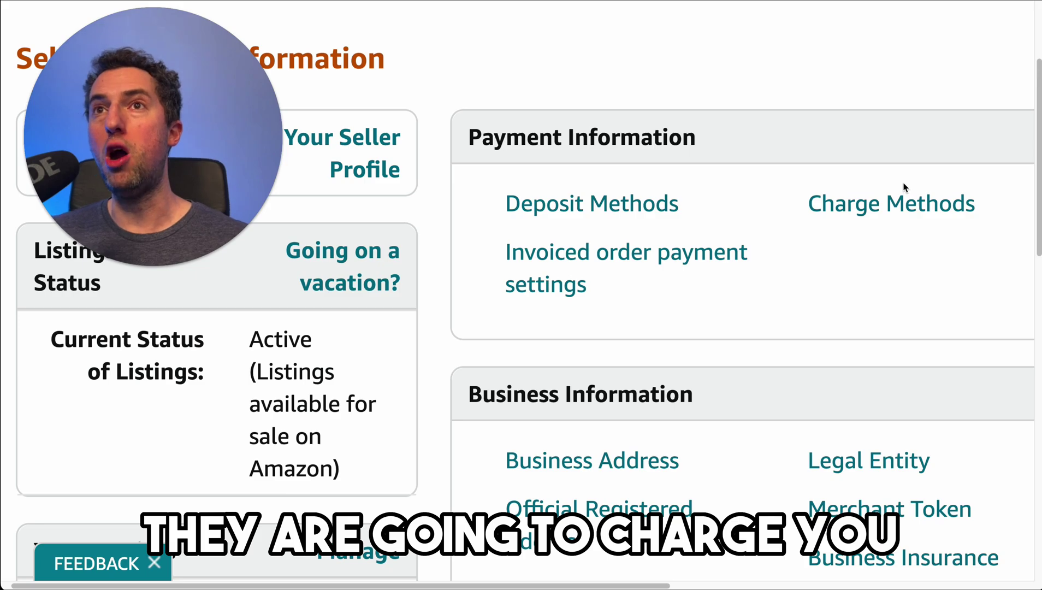
mouse_move(791, 169)
mouse_down()
mouse_move(944, 275)
mouse_move(924, 70)
mouse_move(885, 85)
mouse_up()
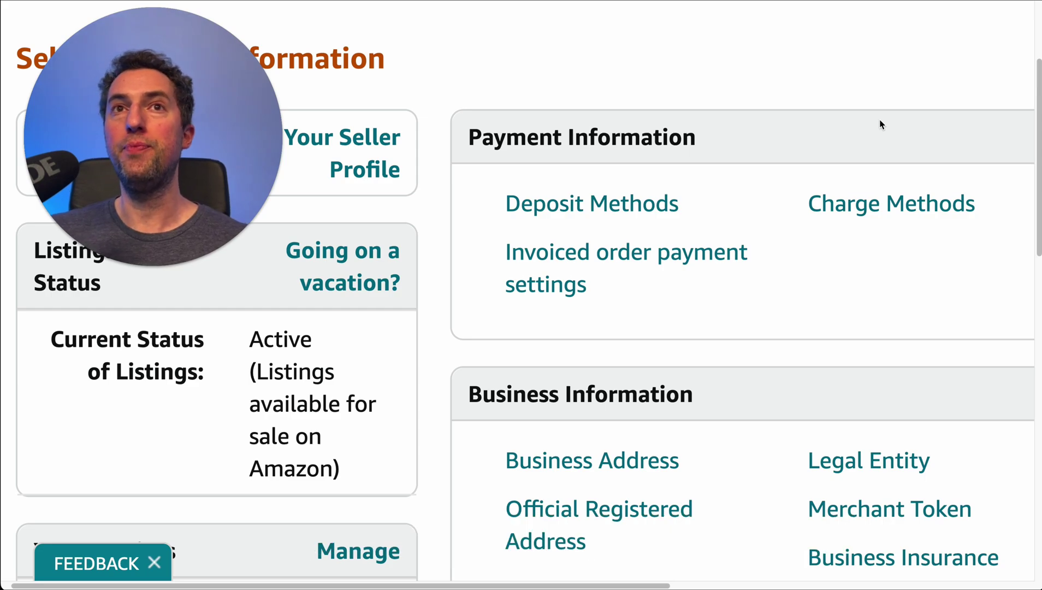
Return to the top and show the settings gear menu, from Account Info to Fulfillment by Amazon
scroll(881, 124, up, 3)
mouse_move(842, 50)
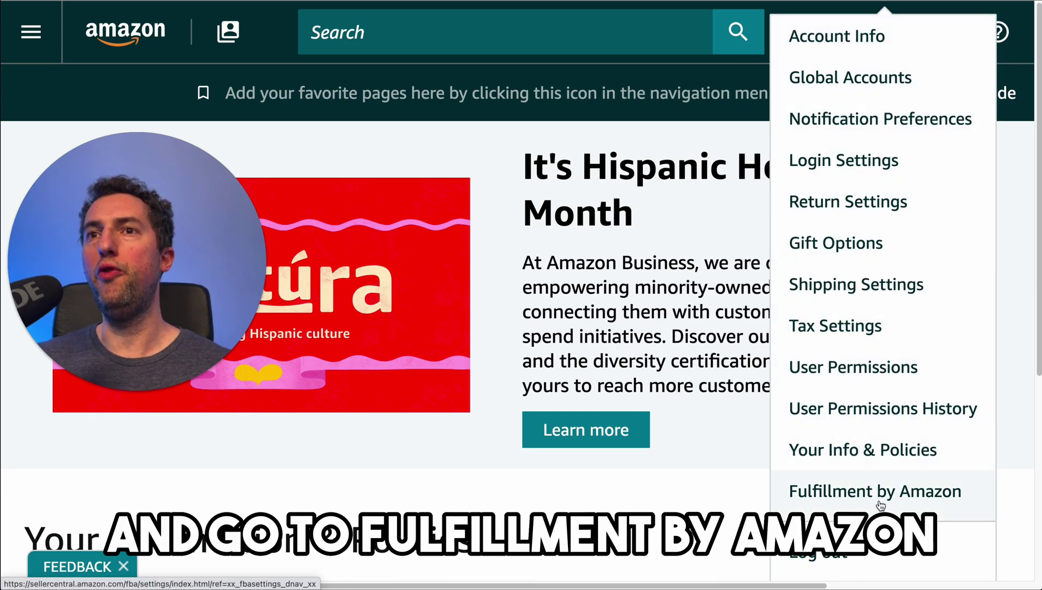
Open Fulfillment by Amazon settings and arrow the Optional Services labeling and prep settings
click(880, 501)
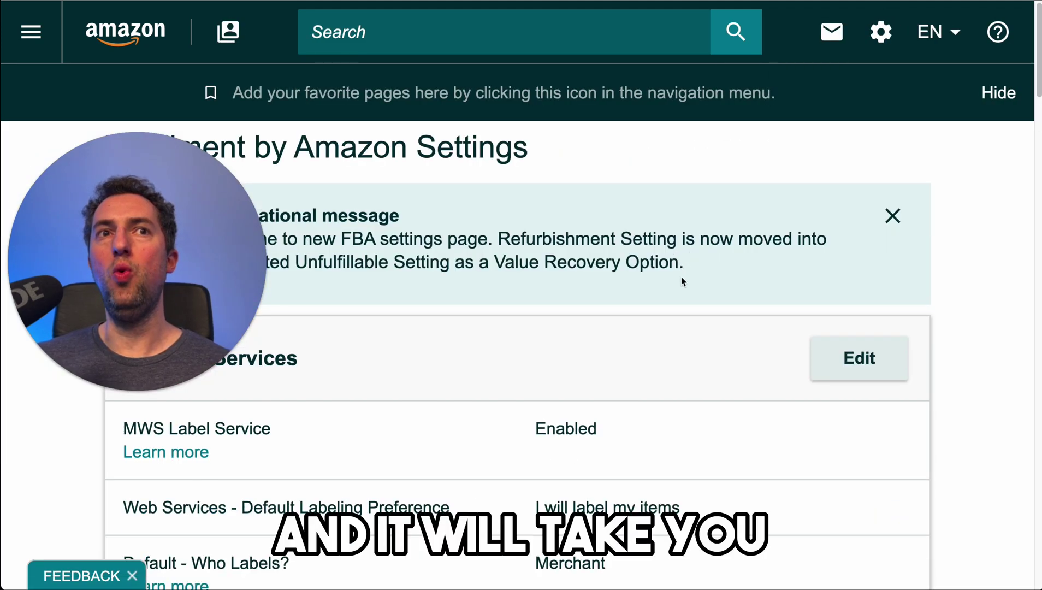
scroll(669, 284, down, 1)
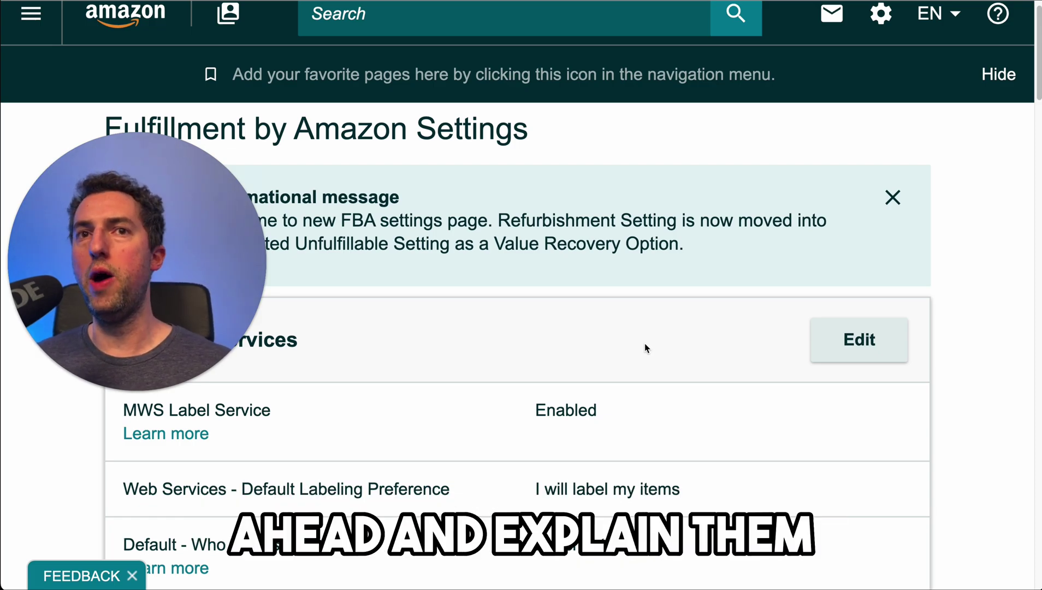
scroll(496, 157, down, 3)
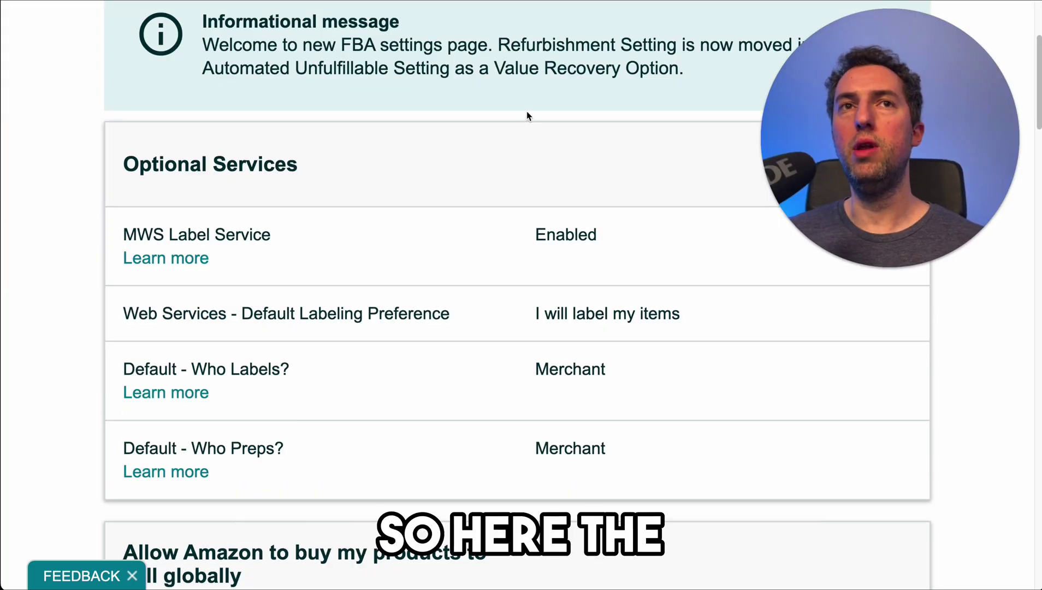
mouse_move(529, 102)
mouse_down()
mouse_move(187, 199)
mouse_move(215, 209)
mouse_up()
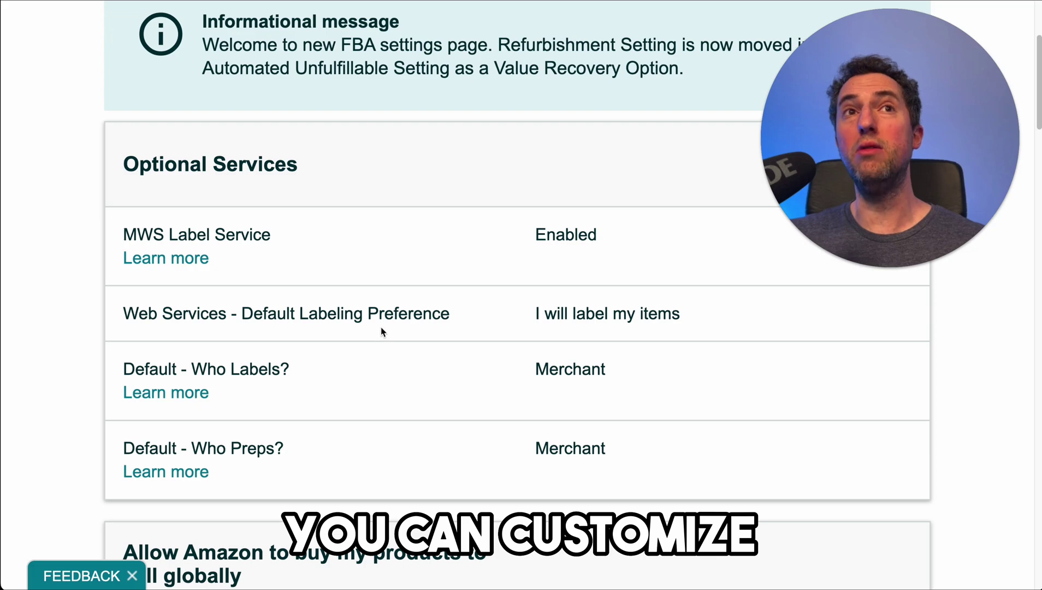
Circle the 'Allow Amazon to buy my products to sell globally' heading, shown as Disabled
scroll(383, 343, down, 6)
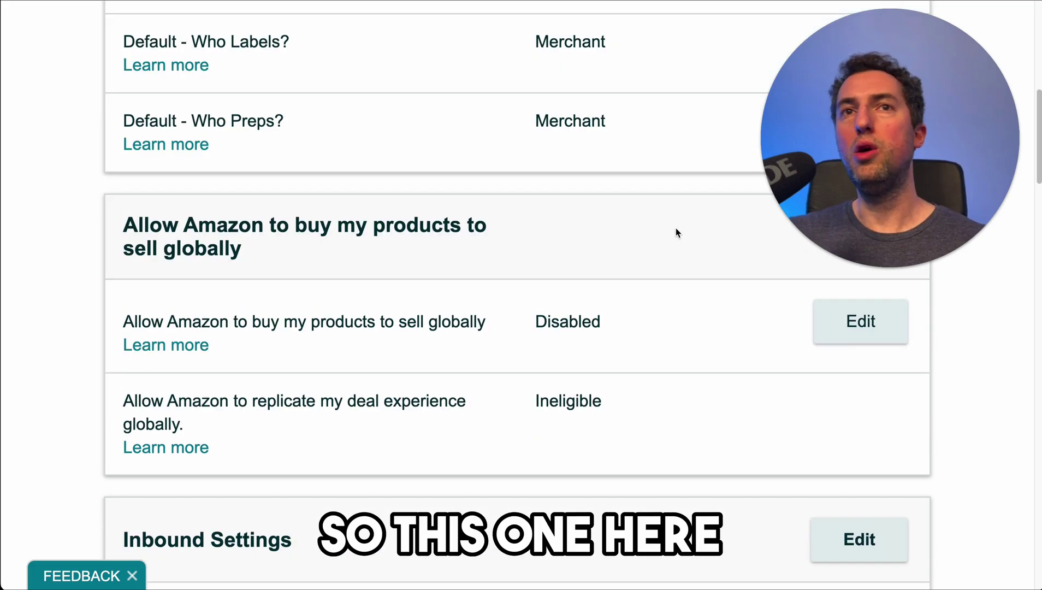
mouse_move(574, 183)
mouse_down()
mouse_move(136, 174)
mouse_move(87, 265)
mouse_move(503, 282)
mouse_move(557, 181)
mouse_up()
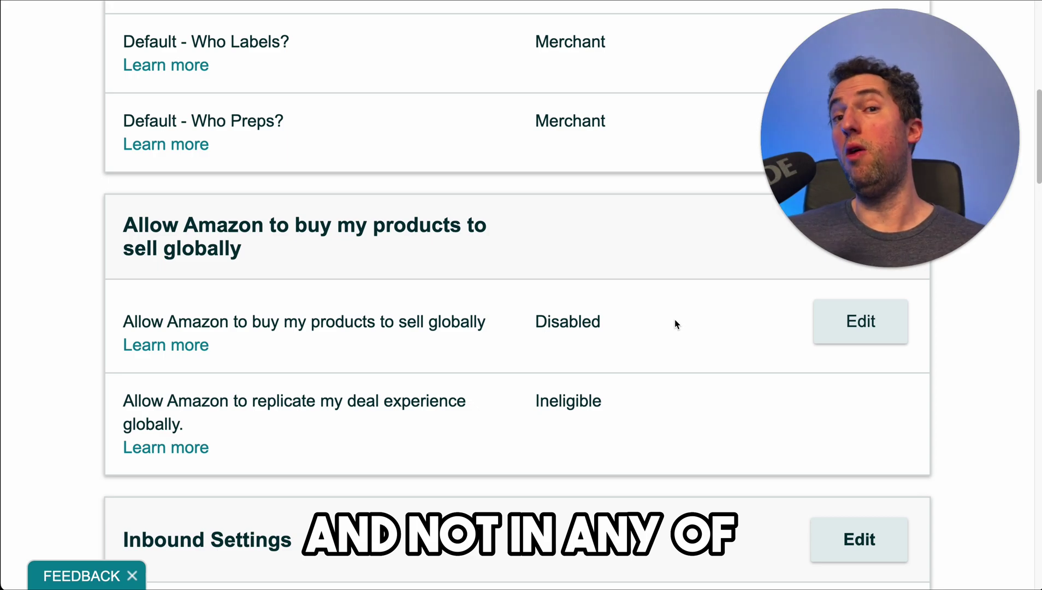
Highlight Inventory Placement Option's Distributed Inventory Placement value with arrow and circle, then clear marks
scroll(675, 320, down, 5)
mouse_move(634, 207)
mouse_down()
mouse_move(241, 290)
mouse_move(234, 302)
mouse_move(254, 303)
mouse_up()
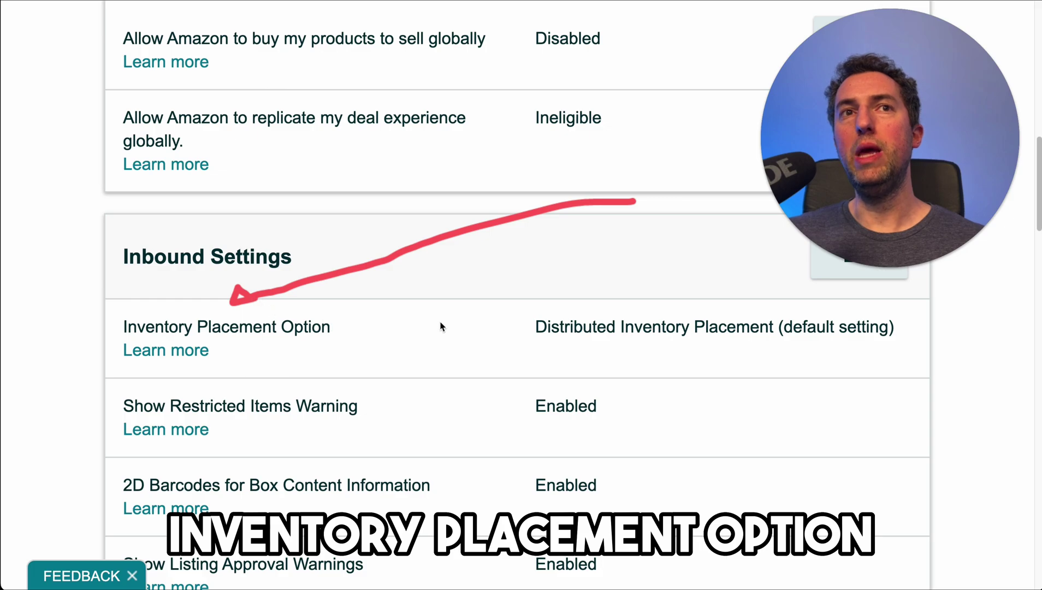
mouse_move(577, 286)
mouse_down()
mouse_move(531, 287)
mouse_move(561, 355)
mouse_move(873, 363)
mouse_move(895, 322)
mouse_move(645, 287)
mouse_up()
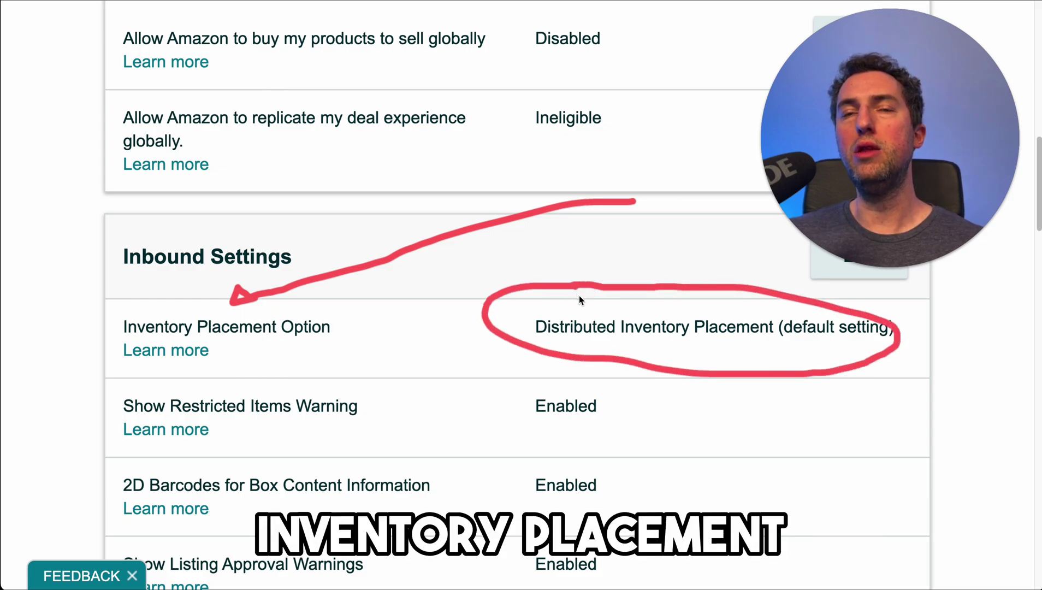
key(Escape)
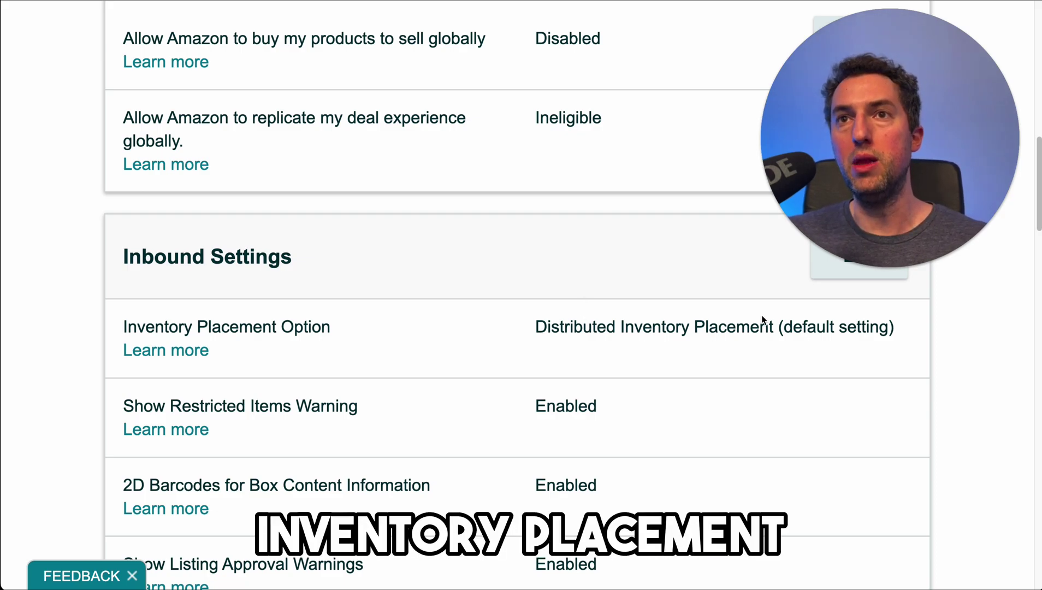
Point an arrow at the Automated unfulfillable settings section
scroll(894, 334, down, 7)
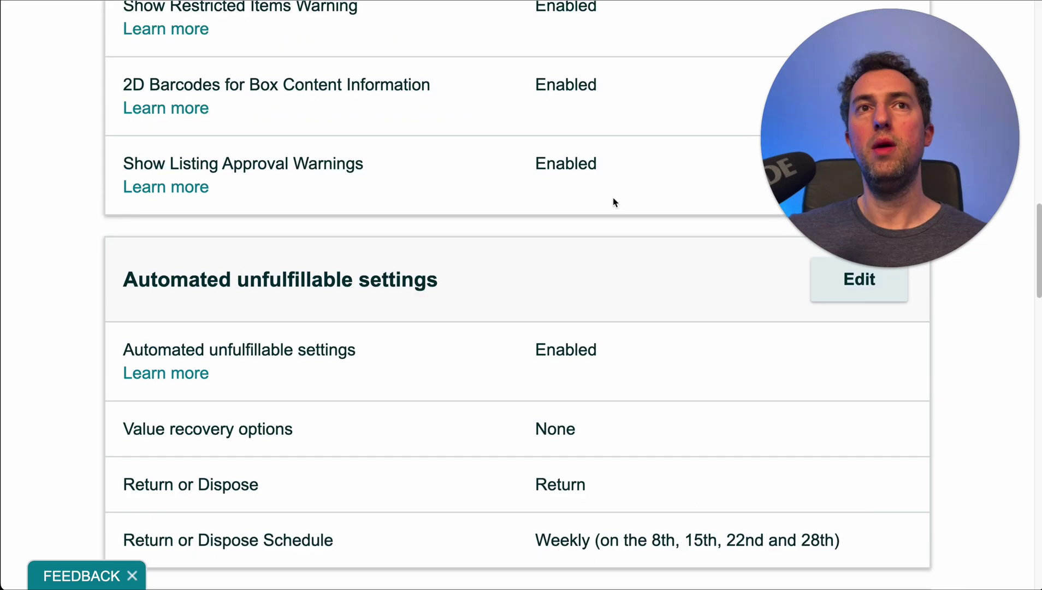
mouse_move(519, 144)
mouse_down()
mouse_move(279, 244)
mouse_move(298, 241)
mouse_up()
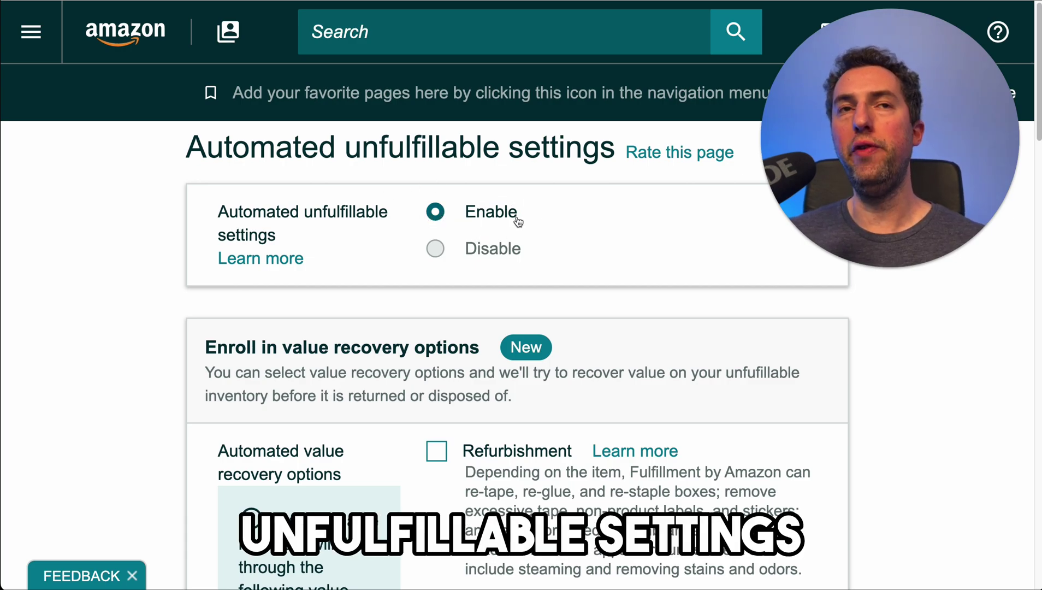
scroll(541, 249, down, 5)
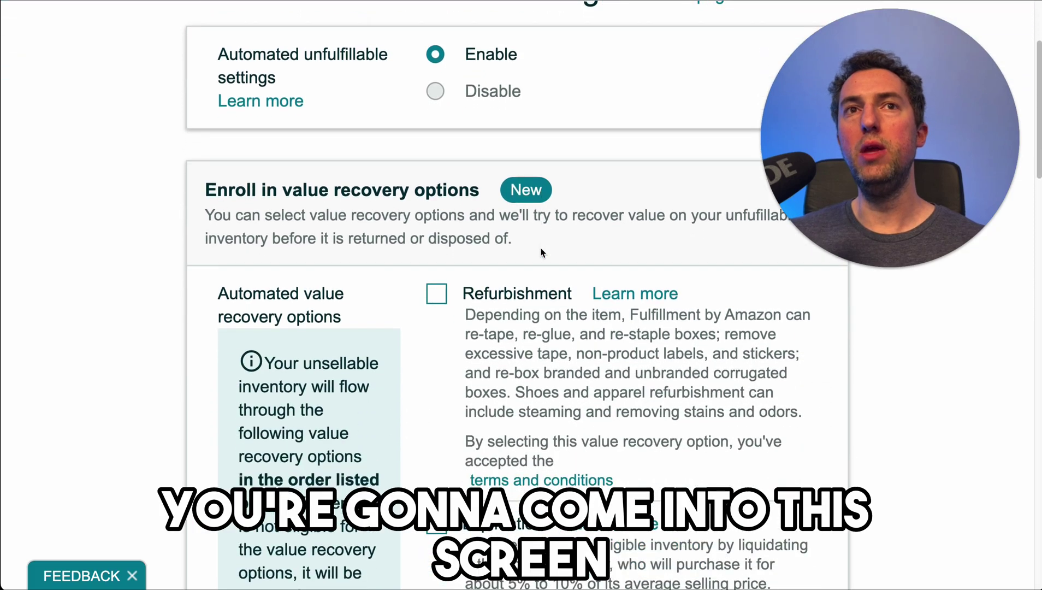
scroll(542, 253, down, 1)
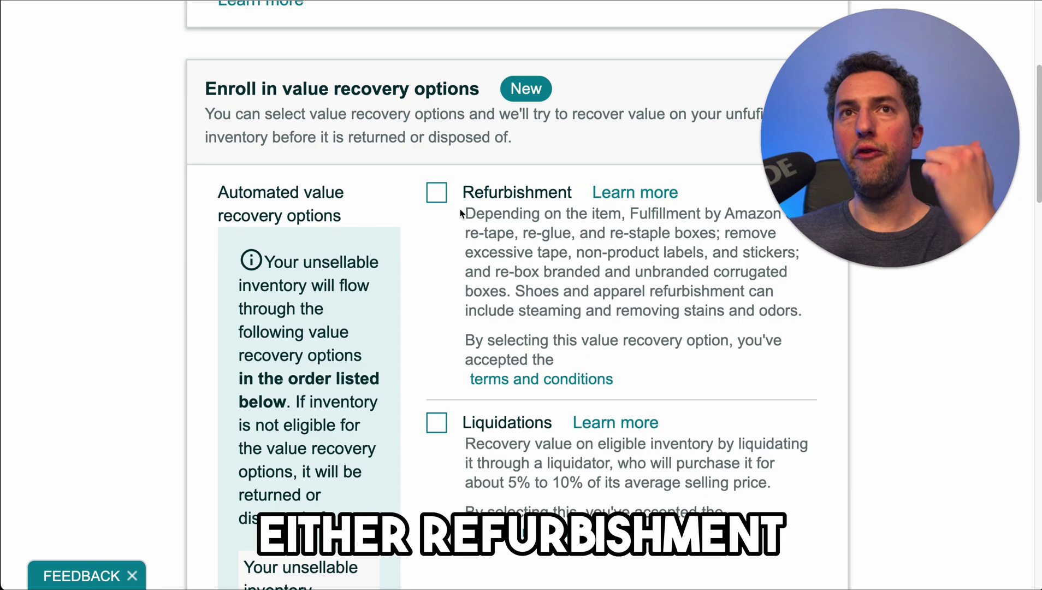
scroll(454, 271, down, 1)
scroll(454, 271, down, 4)
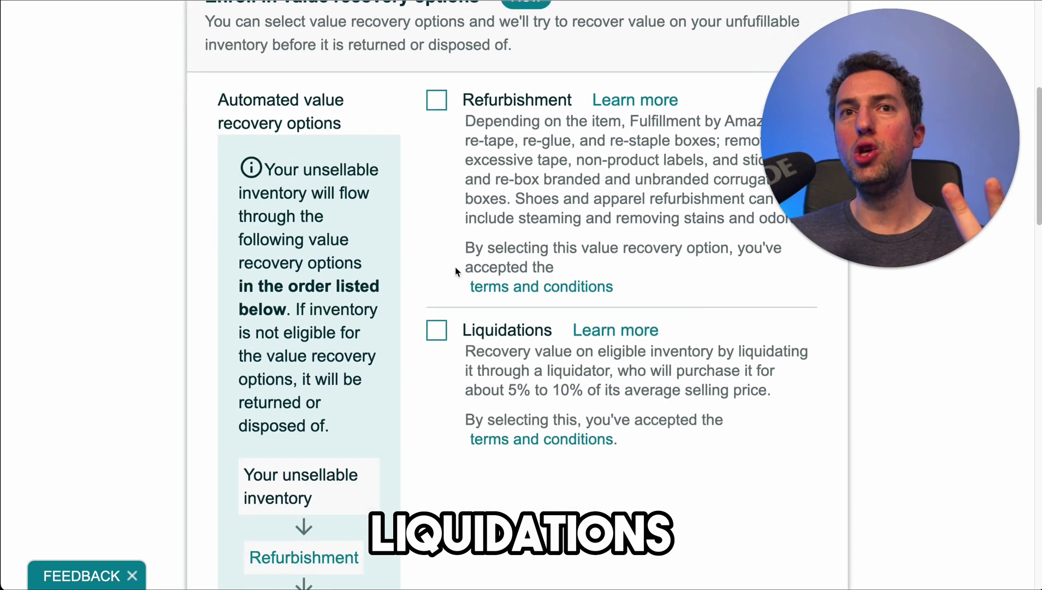
scroll(456, 271, up, 2)
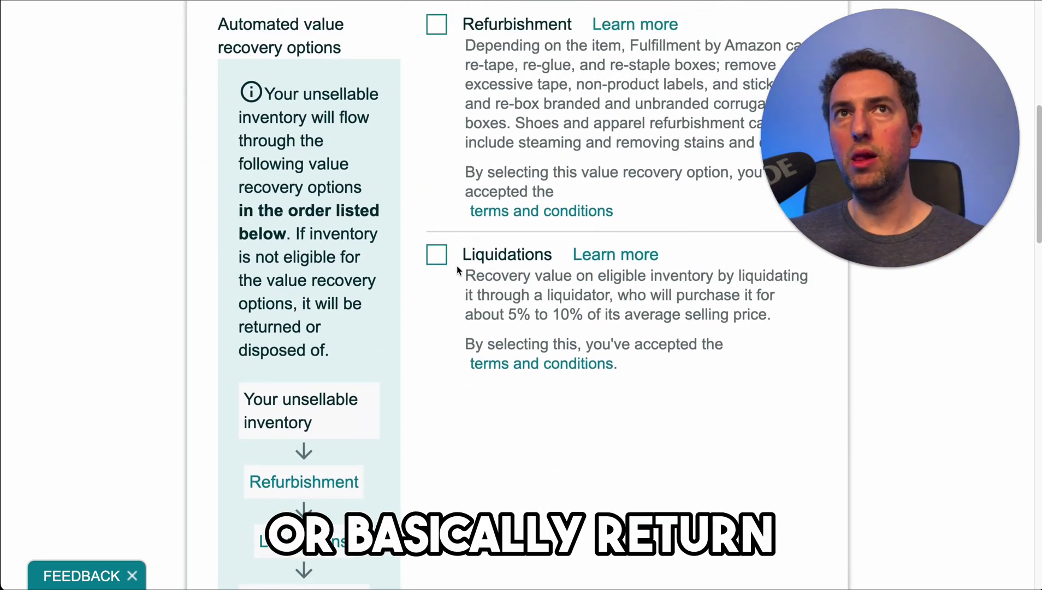
scroll(456, 266, up, 5)
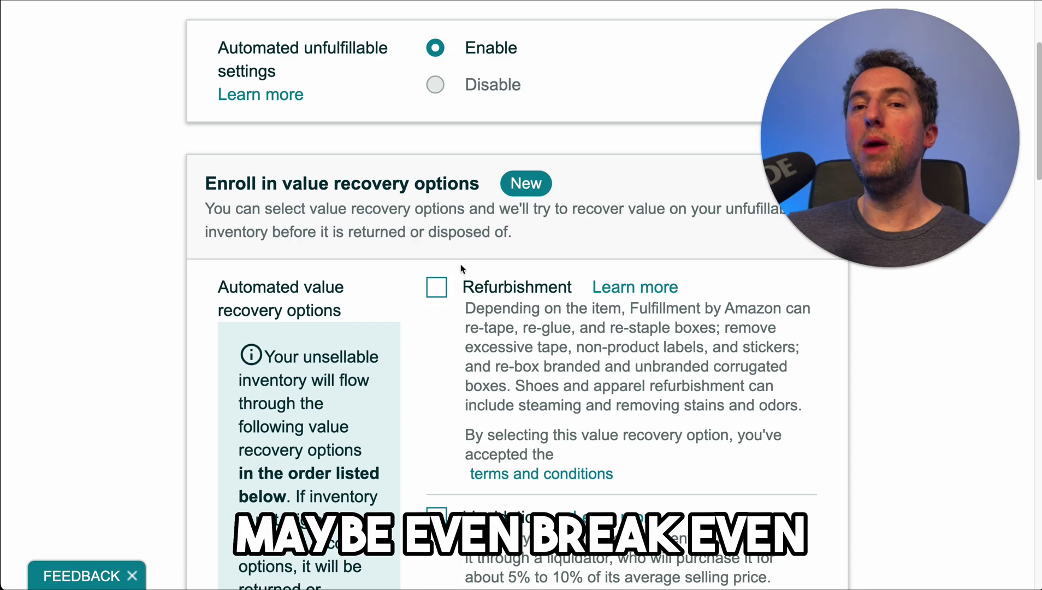
Review Removals, then show FBA Donations - United States Disabled and Amazon barcode preference
scroll(750, 335, down, 12)
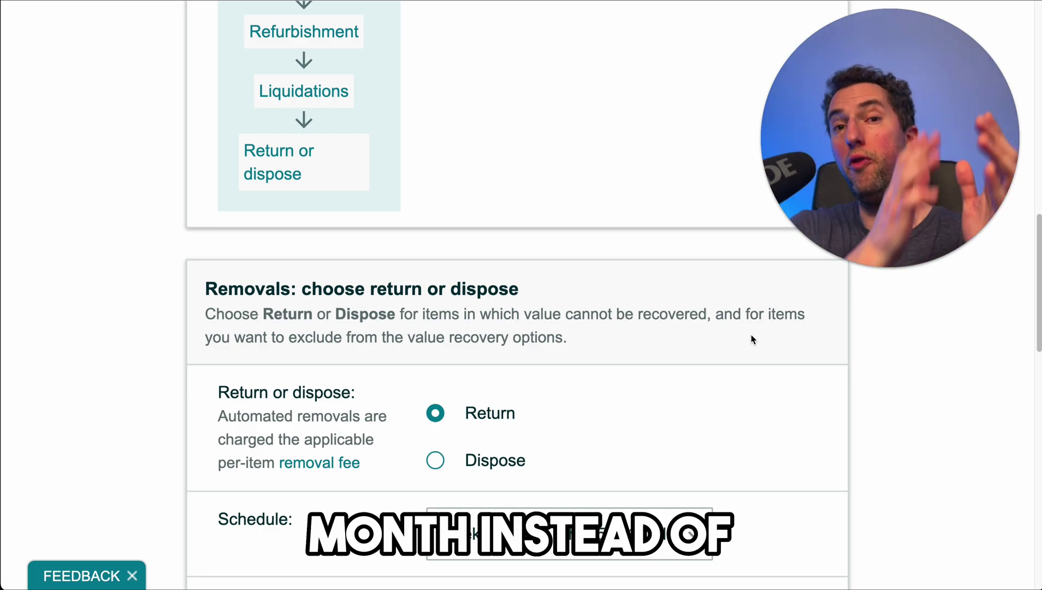
scroll(751, 335, up, 7)
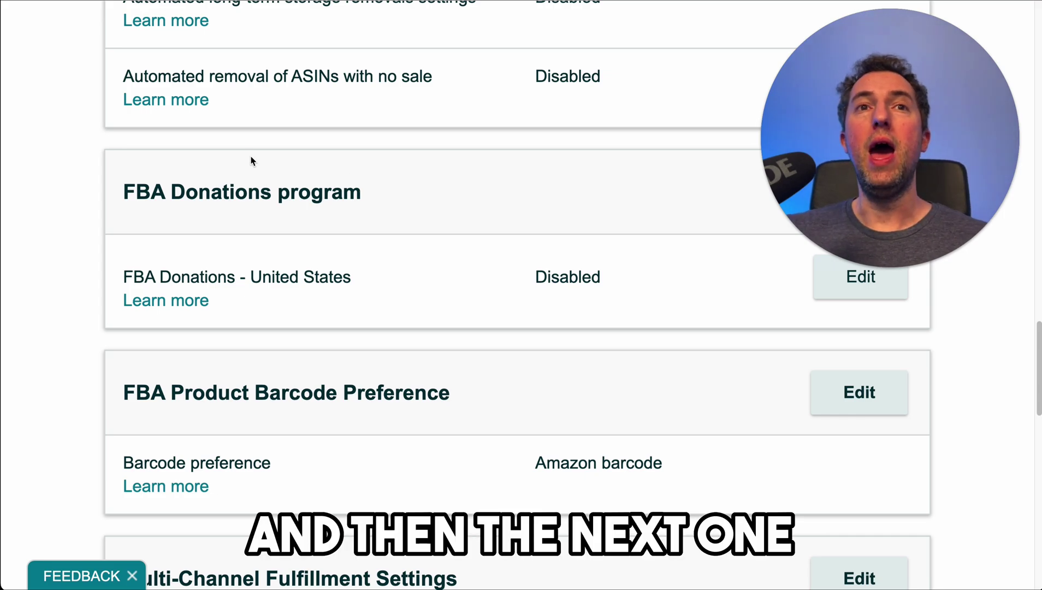
scroll(362, 186, down, 2)
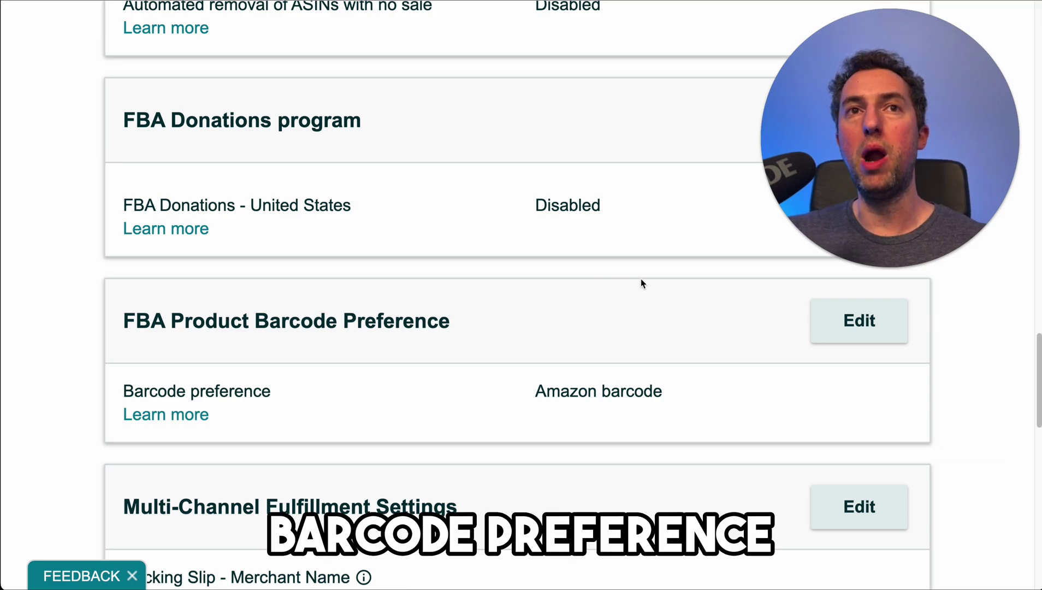
mouse_move(636, 177)
mouse_down()
mouse_move(326, 258)
mouse_move(193, 378)
mouse_move(523, 245)
mouse_move(403, 222)
mouse_up()
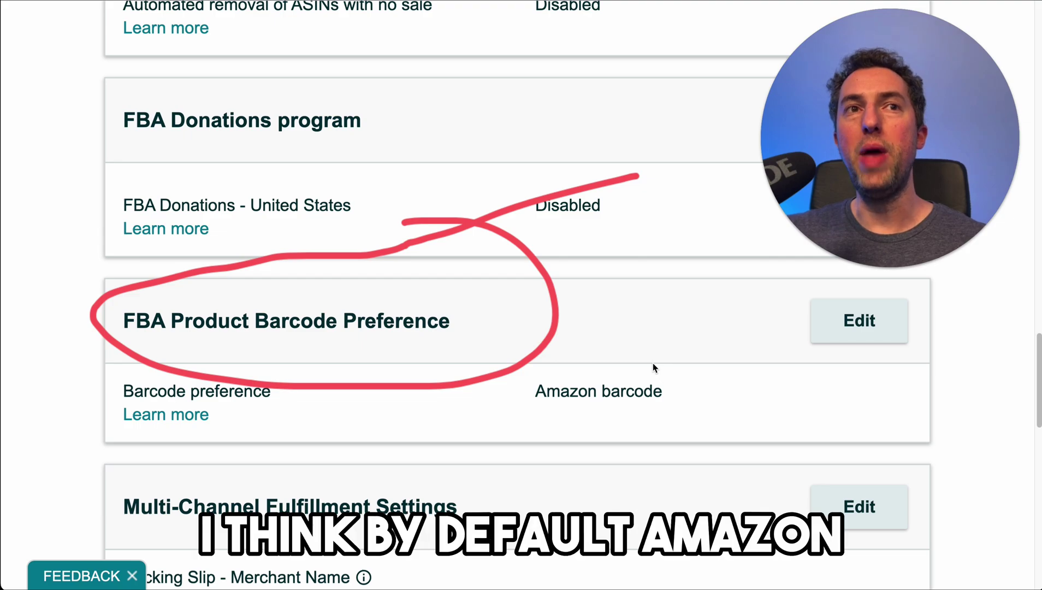
mouse_move(652, 363)
mouse_down()
mouse_move(488, 390)
mouse_move(716, 399)
mouse_move(654, 371)
mouse_up()
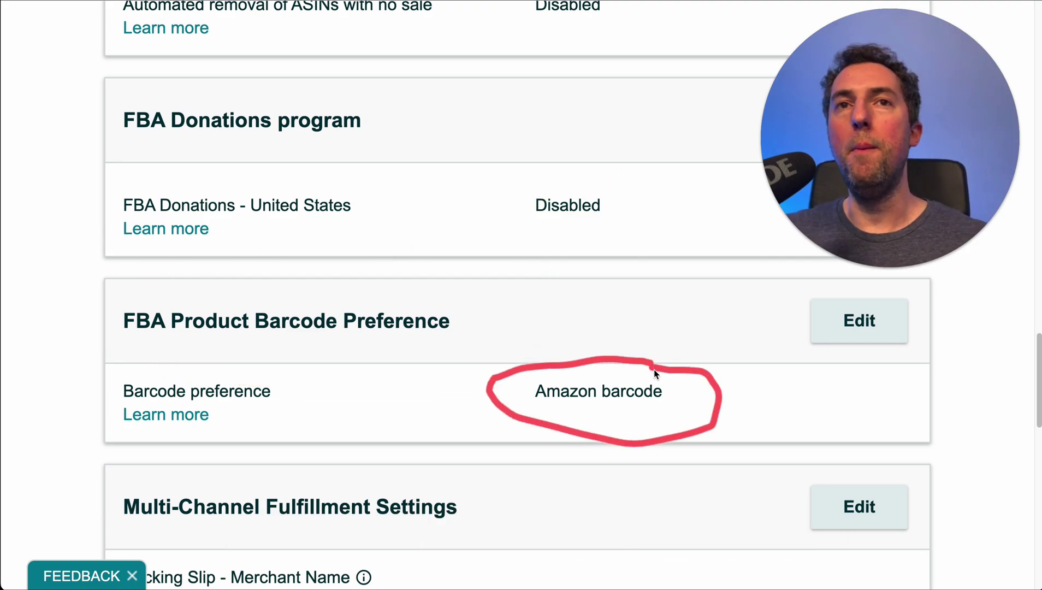